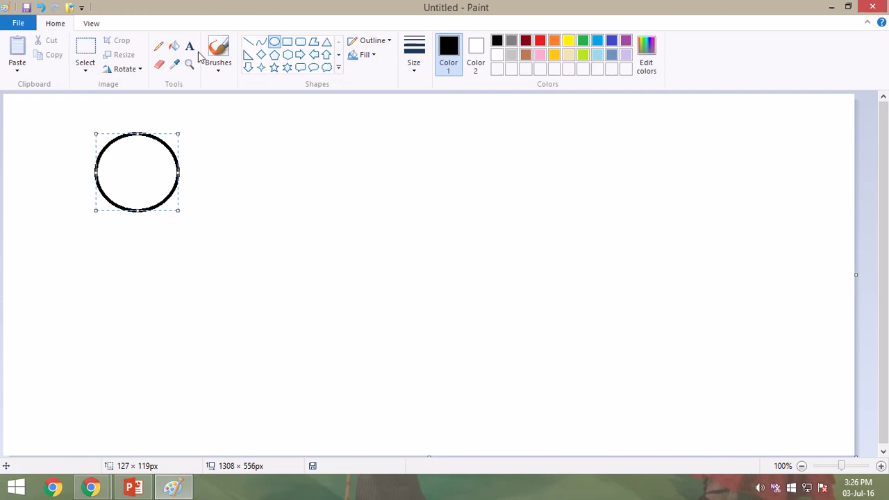
Step: Draw two small oval eyes, about 21 × 23 px, side by side in the upper half of the circle
click(248, 41)
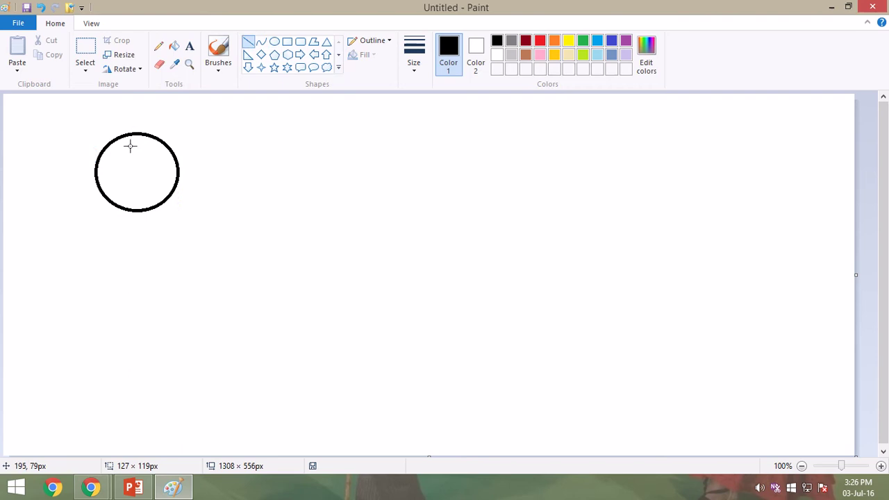
click(274, 41)
mouse_move(117, 147)
mouse_down()
mouse_move(130, 164)
mouse_move(141, 149)
mouse_move(155, 168)
mouse_up()
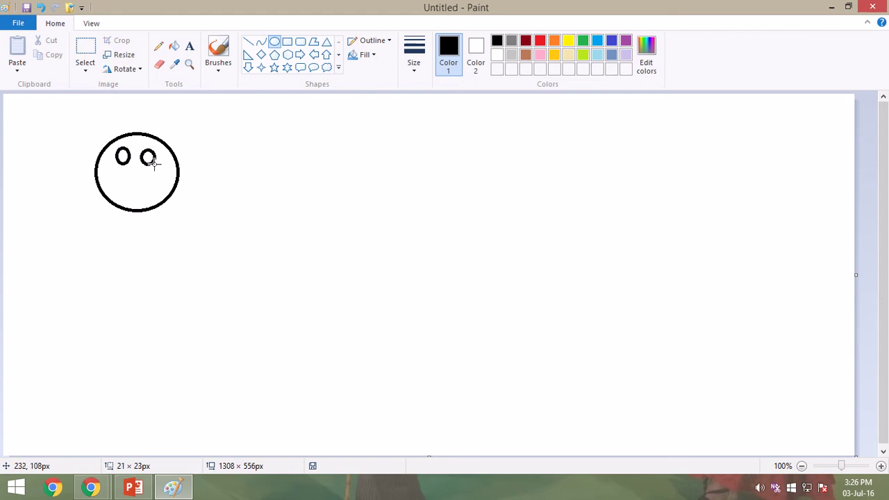
drag(154, 162, 154, 162)
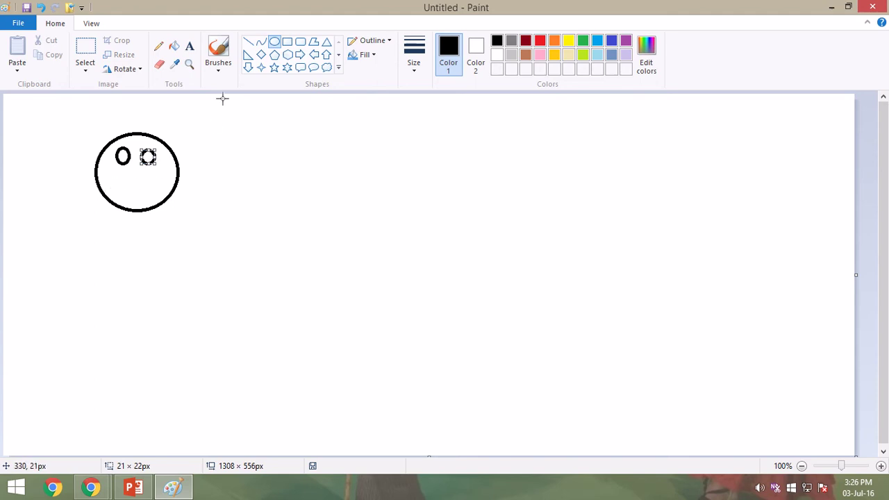
Step: Draw a curved smile about 68 px wide below the two eyes
click(260, 42)
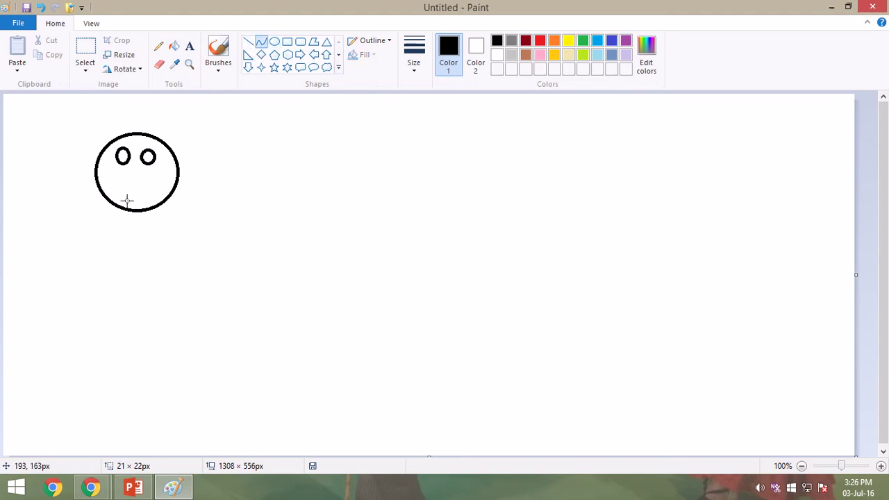
drag(116, 183, 157, 185)
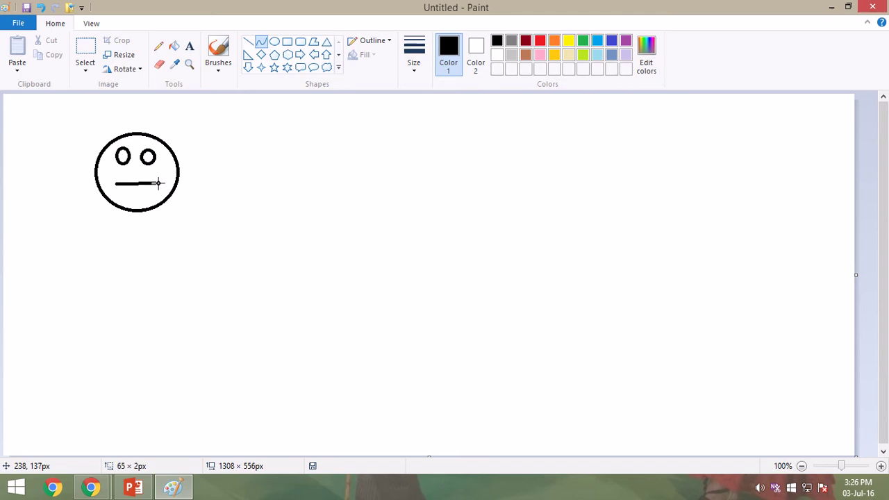
drag(158, 184, 161, 184)
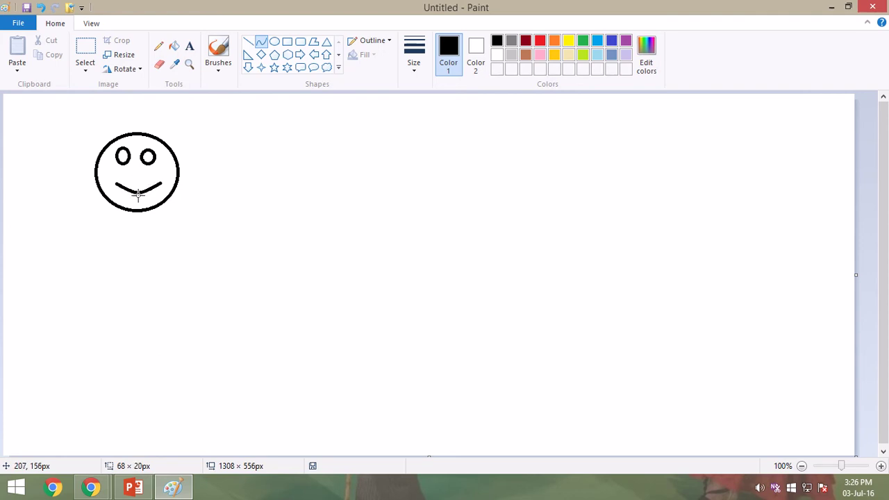
click(156, 193)
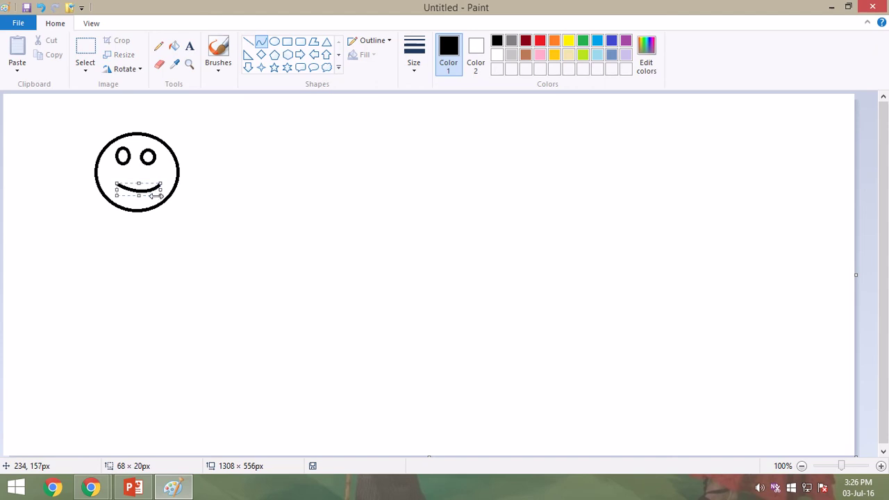
click(47, 190)
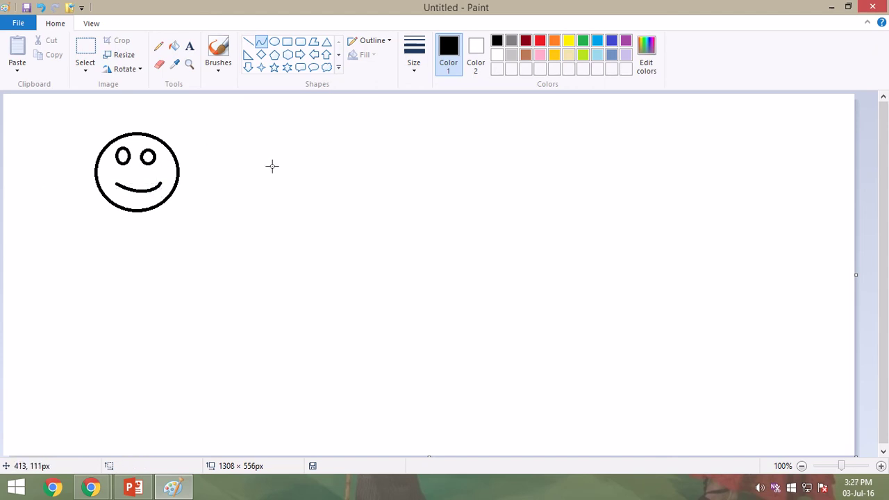
Step: Fill both eyes with purple and the rest of the face with turquoise blue
click(175, 46)
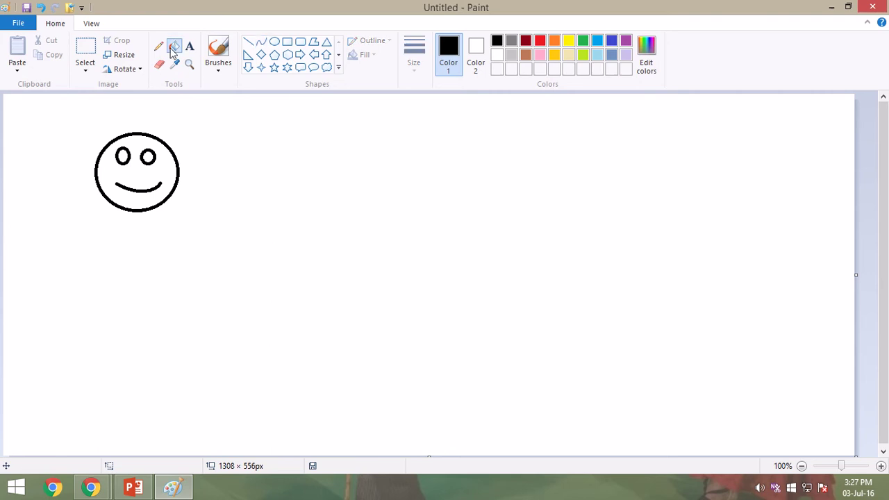
click(626, 41)
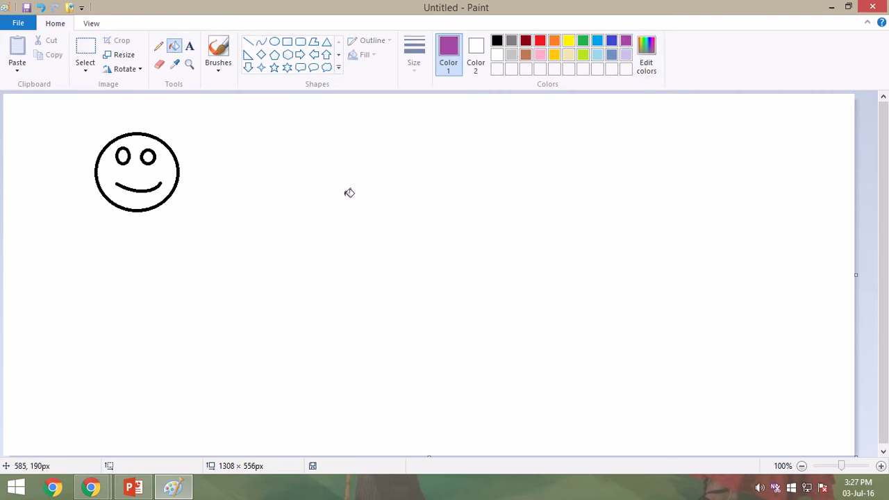
click(148, 157)
click(126, 157)
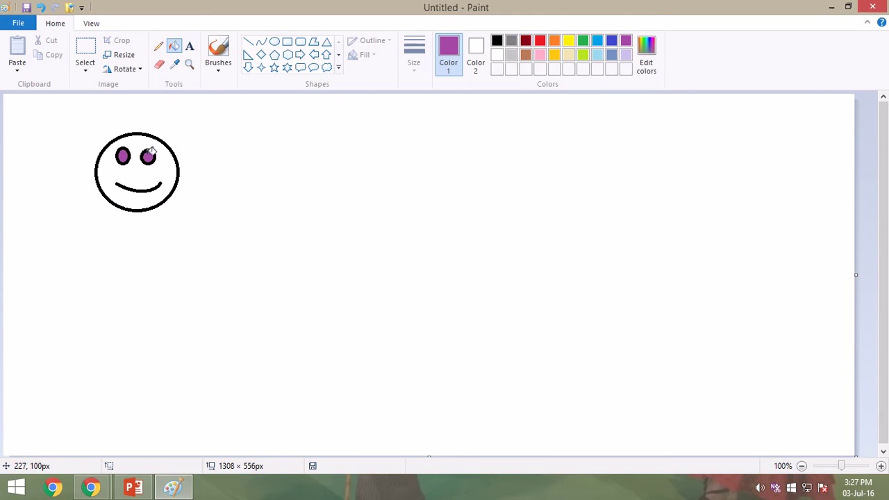
click(597, 42)
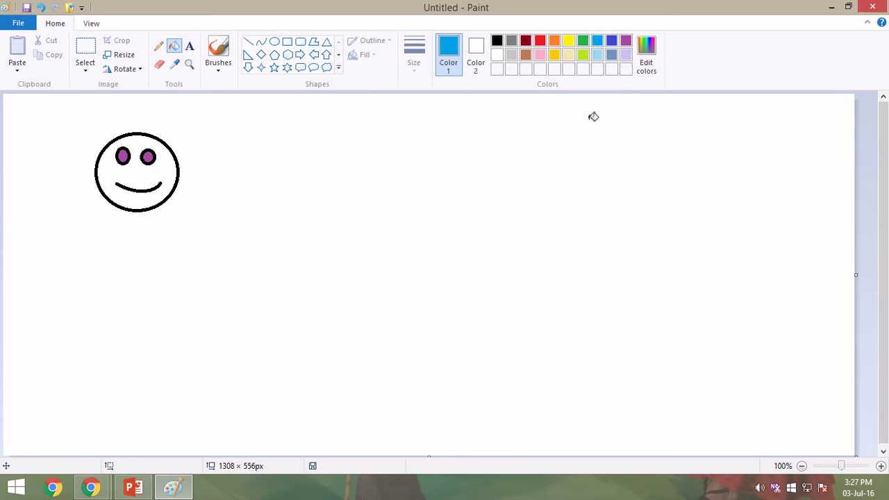
click(168, 160)
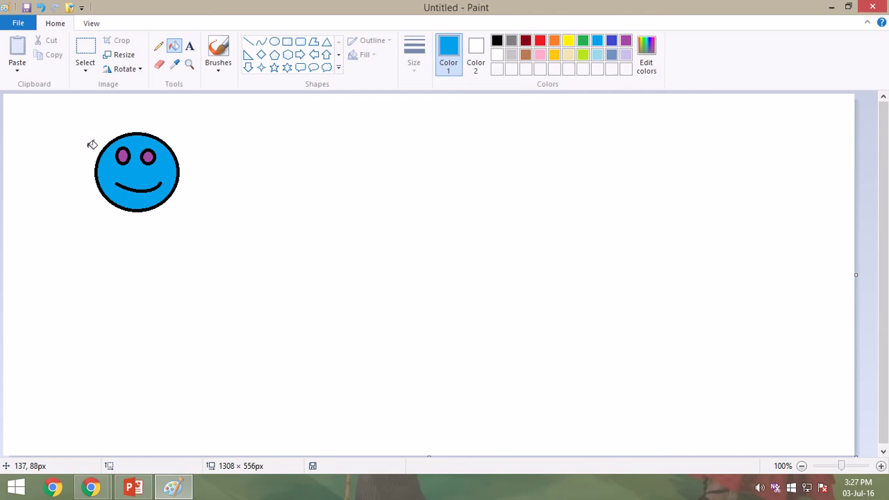
Step: Enable transparent selection and select the whole smiley with a rectangular selection of about 172 × 183 px
click(86, 69)
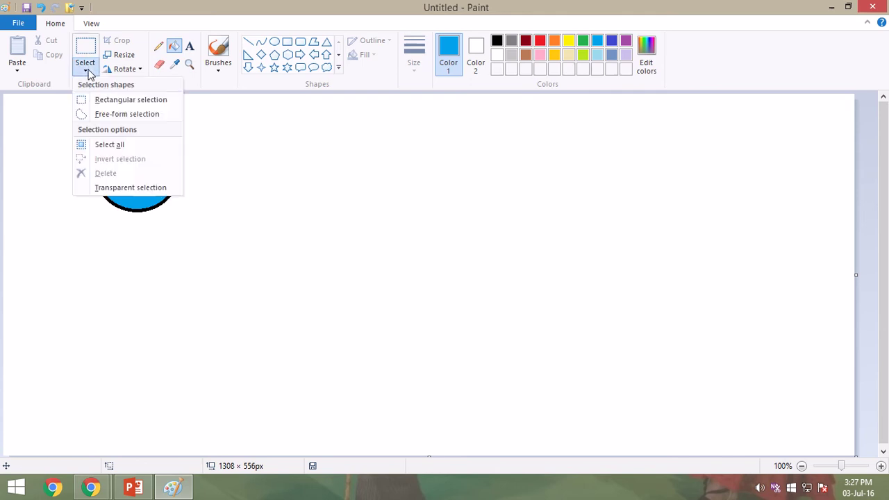
click(108, 102)
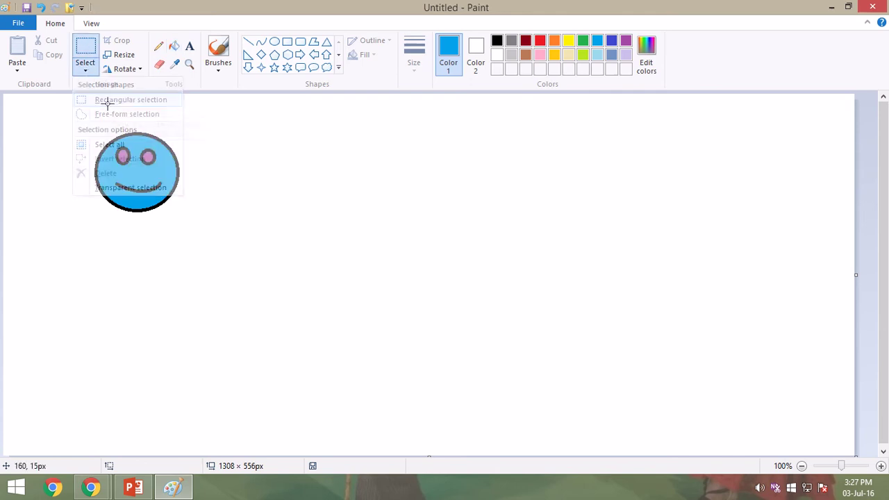
click(92, 71)
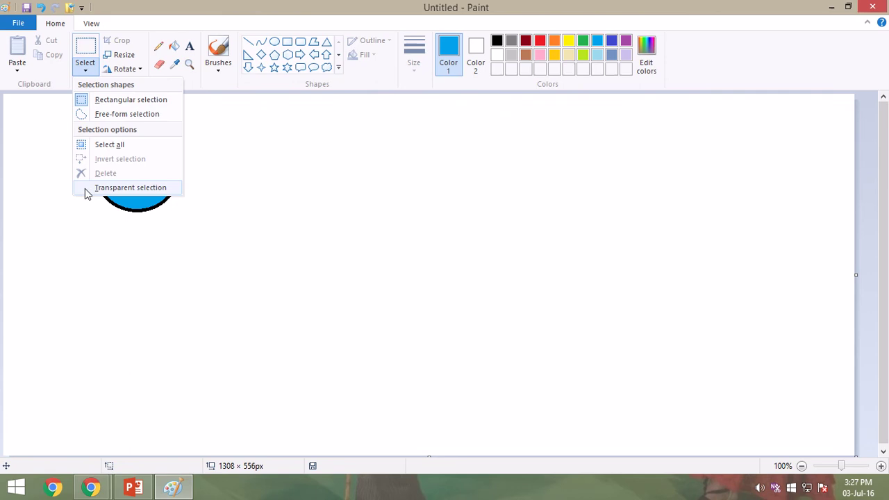
click(151, 191)
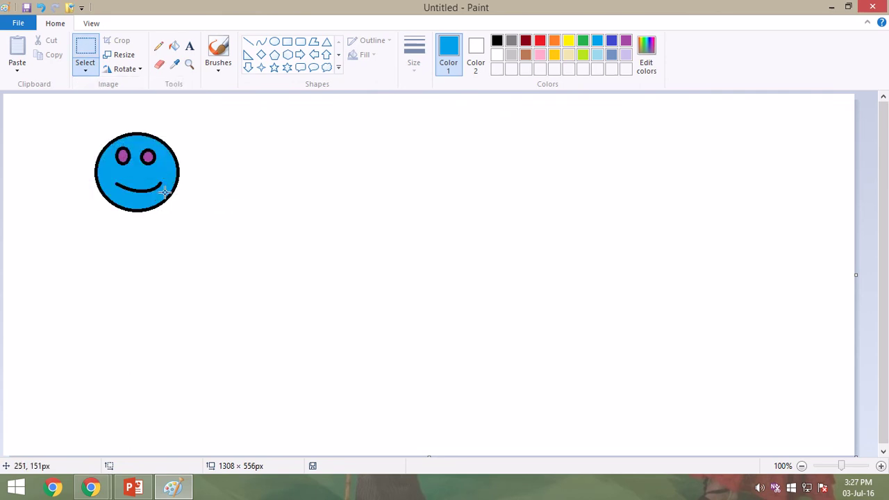
drag(85, 121, 196, 239)
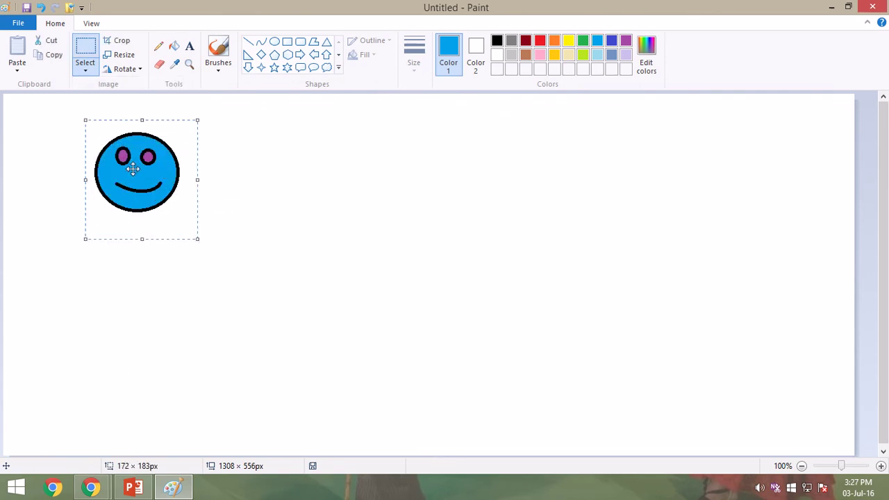
Step: Smear the selected smiley over nearly the whole canvas to leave overlapping copies, ending in the canvas's upper-right corner
drag(140, 186, 31, 134)
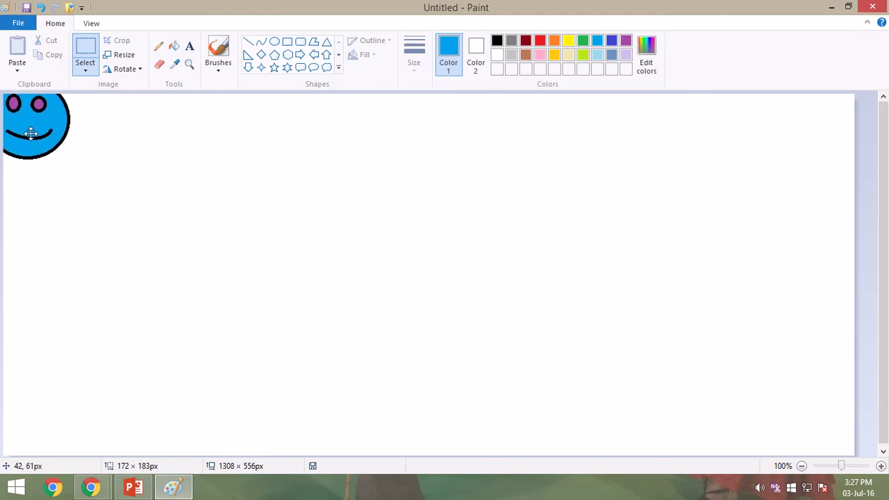
drag(30, 133, 31, 134)
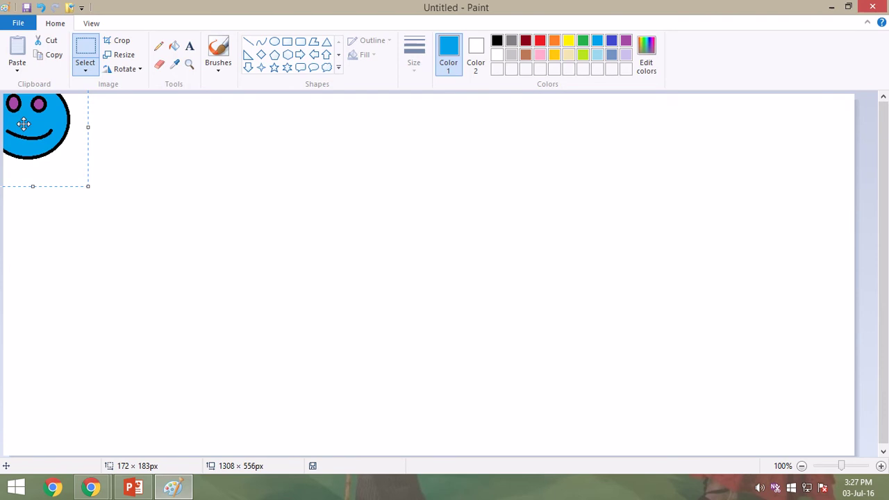
mouse_move(24, 124)
mouse_down()
mouse_move(48, 142)
mouse_move(41, 188)
mouse_move(86, 227)
mouse_move(132, 226)
mouse_move(205, 249)
mouse_move(206, 289)
mouse_move(166, 328)
mouse_move(142, 335)
mouse_move(130, 364)
mouse_move(139, 401)
mouse_move(222, 437)
mouse_move(275, 412)
mouse_move(314, 330)
mouse_move(358, 283)
mouse_move(421, 312)
mouse_move(445, 347)
mouse_move(497, 358)
mouse_move(514, 336)
mouse_move(501, 254)
mouse_move(479, 209)
mouse_move(487, 177)
mouse_move(520, 188)
mouse_move(548, 239)
mouse_move(541, 284)
mouse_move(452, 316)
mouse_move(399, 282)
mouse_move(329, 291)
mouse_move(303, 337)
mouse_move(236, 405)
mouse_move(185, 409)
mouse_move(157, 329)
mouse_move(194, 294)
mouse_move(199, 254)
mouse_move(148, 244)
mouse_move(50, 204)
mouse_move(16, 162)
mouse_move(25, 129)
mouse_move(50, 150)
mouse_move(66, 149)
mouse_move(90, 175)
mouse_move(127, 179)
mouse_move(123, 212)
mouse_move(181, 276)
mouse_move(177, 328)
mouse_move(153, 366)
mouse_move(114, 374)
mouse_move(73, 324)
mouse_move(82, 329)
mouse_move(115, 290)
mouse_move(113, 266)
mouse_move(174, 276)
mouse_move(205, 237)
mouse_move(225, 247)
mouse_move(285, 237)
mouse_move(290, 225)
mouse_move(298, 242)
mouse_move(330, 219)
mouse_move(354, 236)
mouse_move(438, 202)
mouse_move(452, 225)
mouse_move(456, 284)
mouse_move(416, 314)
mouse_move(468, 329)
mouse_move(558, 283)
mouse_move(526, 221)
mouse_move(490, 233)
mouse_move(431, 303)
mouse_move(377, 344)
mouse_move(344, 414)
mouse_move(291, 290)
mouse_move(320, 231)
mouse_move(368, 210)
mouse_move(399, 180)
mouse_move(489, 175)
mouse_move(564, 144)
mouse_move(619, 139)
mouse_move(672, 169)
mouse_move(736, 166)
mouse_move(808, 221)
mouse_move(774, 290)
mouse_move(722, 287)
mouse_move(616, 237)
mouse_move(606, 276)
mouse_move(615, 254)
mouse_move(685, 258)
mouse_move(656, 341)
mouse_move(615, 385)
mouse_move(441, 421)
mouse_move(367, 425)
mouse_move(275, 338)
mouse_move(275, 259)
mouse_move(310, 137)
mouse_move(215, 164)
mouse_move(123, 171)
mouse_move(102, 279)
mouse_move(341, 305)
mouse_move(198, 379)
mouse_move(43, 437)
mouse_move(237, 434)
mouse_move(369, 232)
mouse_move(477, 338)
mouse_move(602, 173)
mouse_move(716, 238)
mouse_move(780, 139)
mouse_move(835, 214)
mouse_move(790, 423)
mouse_move(661, 441)
mouse_move(726, 416)
mouse_move(704, 354)
mouse_move(426, 317)
mouse_move(424, 184)
mouse_move(373, 104)
mouse_move(222, 134)
mouse_move(350, 139)
mouse_move(557, 85)
mouse_move(625, 200)
mouse_move(779, 150)
mouse_move(758, 178)
mouse_move(614, 202)
mouse_move(577, 283)
mouse_move(505, 297)
mouse_move(423, 292)
mouse_move(251, 254)
mouse_move(167, 200)
mouse_move(124, 221)
mouse_move(42, 231)
mouse_move(14, 282)
mouse_move(92, 322)
mouse_move(149, 201)
mouse_move(234, 250)
mouse_move(411, 203)
mouse_move(434, 166)
mouse_move(447, 169)
mouse_move(467, 319)
mouse_move(589, 233)
mouse_move(429, 243)
mouse_move(425, 314)
mouse_move(464, 205)
mouse_move(692, 177)
mouse_move(791, 182)
mouse_move(774, 138)
mouse_up()
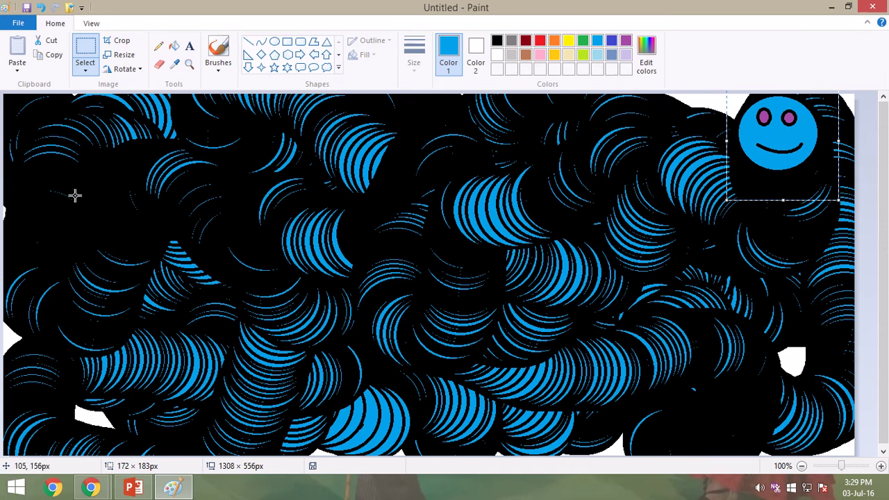
Step: Create a text box across the middle of the pattern and set its font size to 20
click(189, 46)
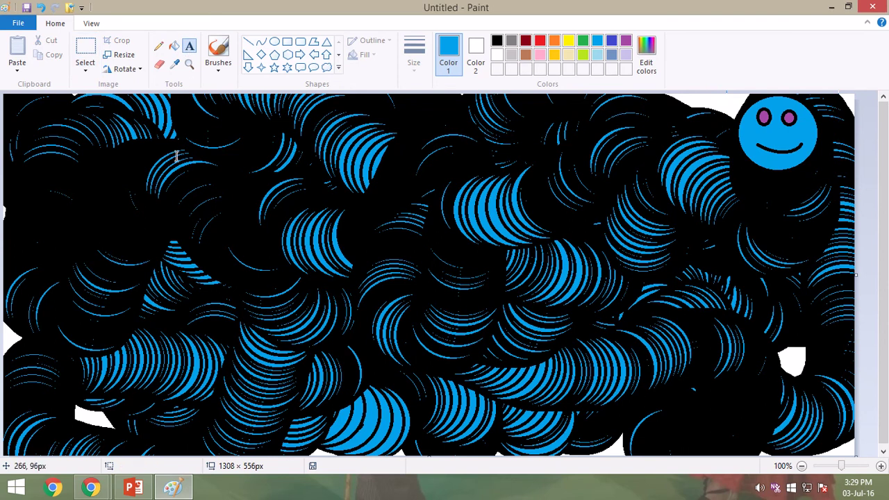
drag(177, 156, 523, 335)
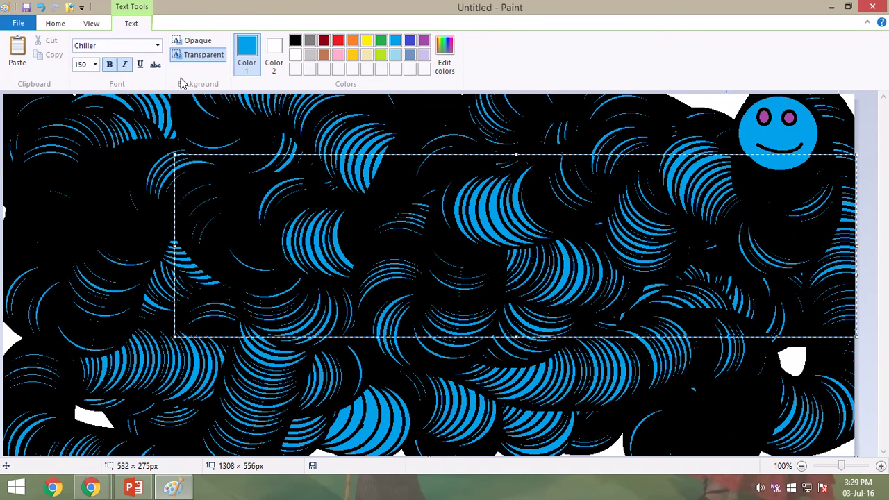
click(95, 65)
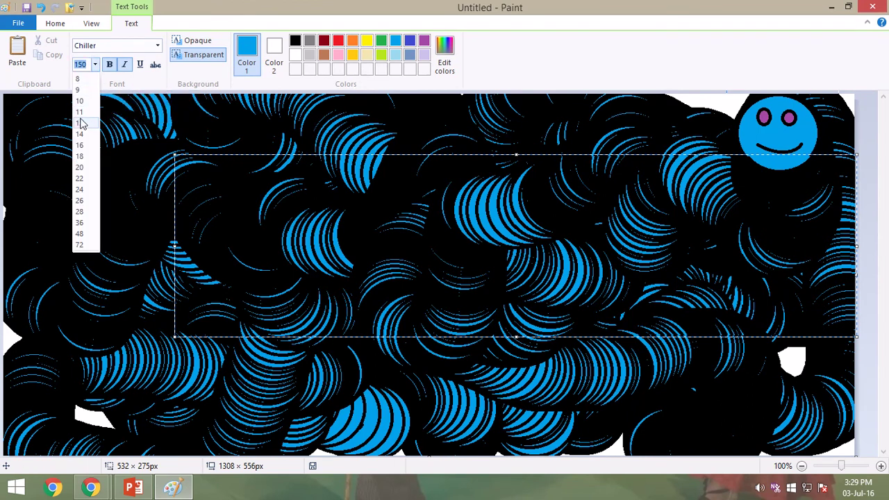
click(80, 167)
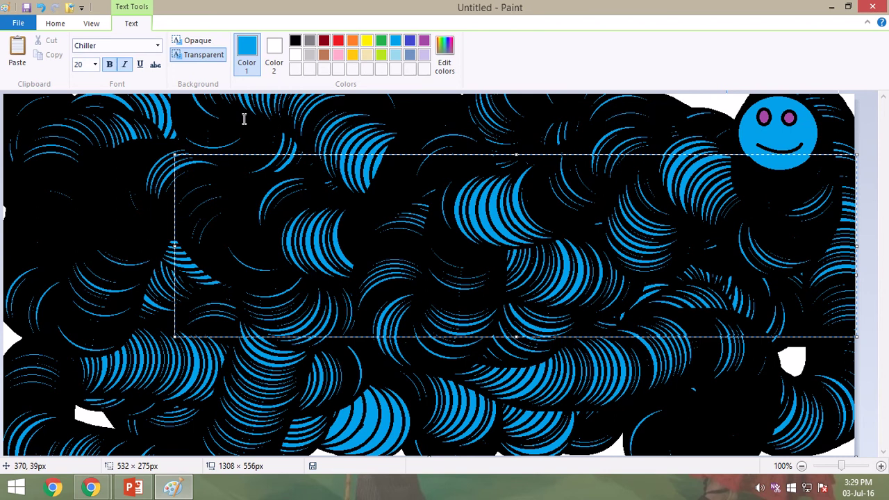
click(272, 70)
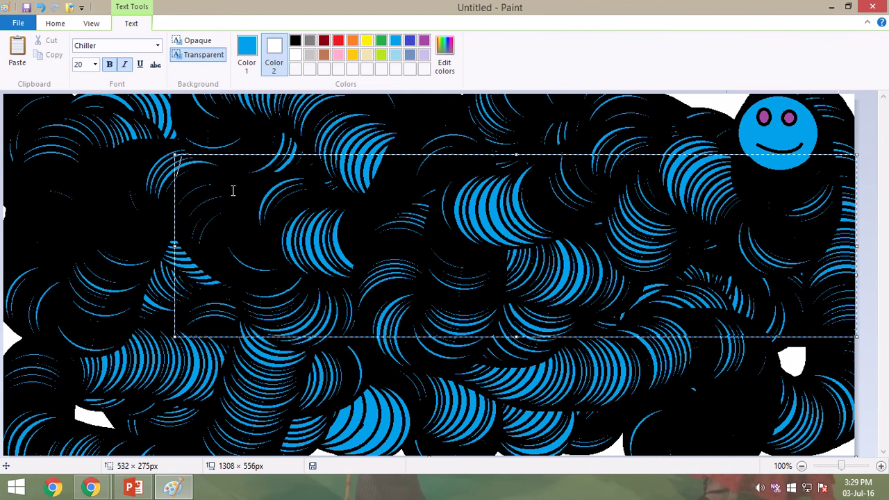
text(tips)
click(247, 64)
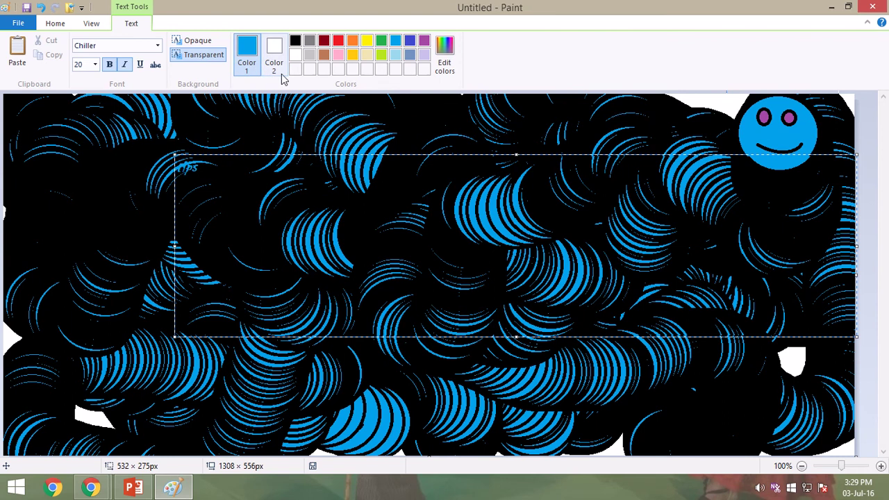
click(295, 54)
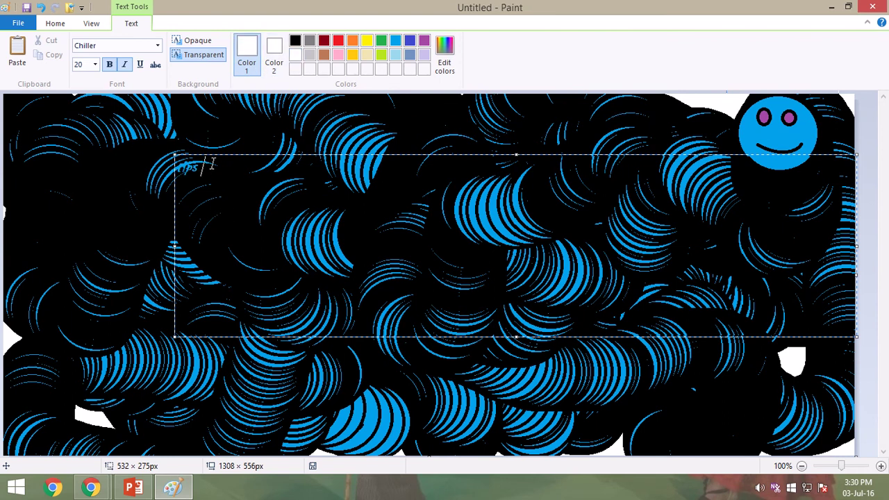
key(BackSpace)
key(BackSpace)
key(BackSpace)
key(BackSpace)
text(tips)
key(BackSpace)
key(BackSpace)
key(BackSpace)
key(BackSpace)
click(123, 65)
text(I)
key(BackSpace)
Step: Enter "tips" in the text box and colour the word white
text(tips)
key(ctrl+a)
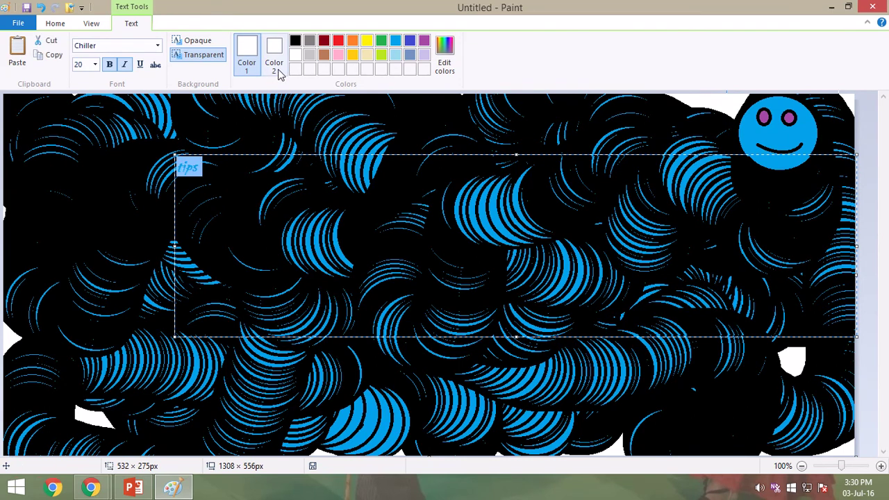
click(295, 55)
click(243, 173)
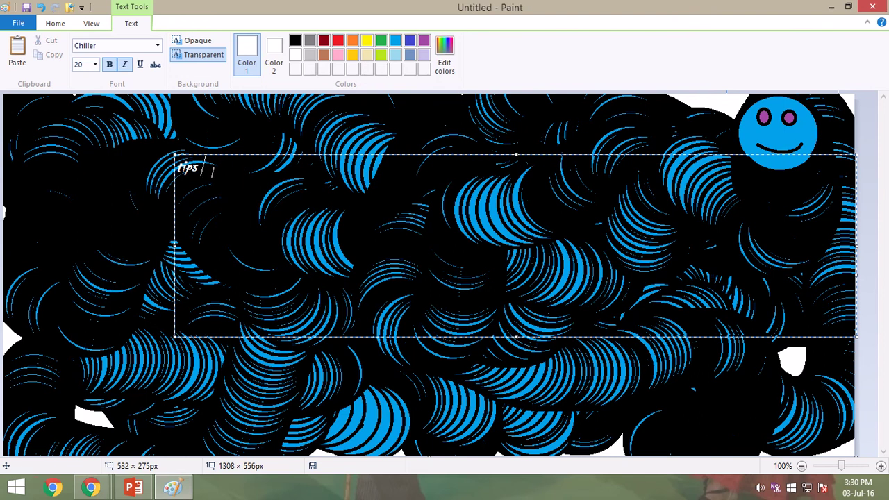
Step: Change the font of the word "tips" to Bodoni MT Black
drag(212, 172, 165, 145)
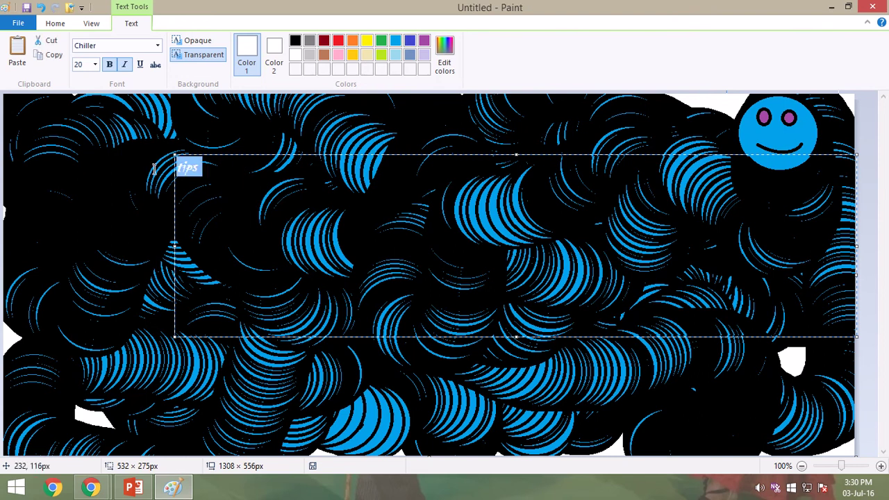
click(157, 46)
click(120, 61)
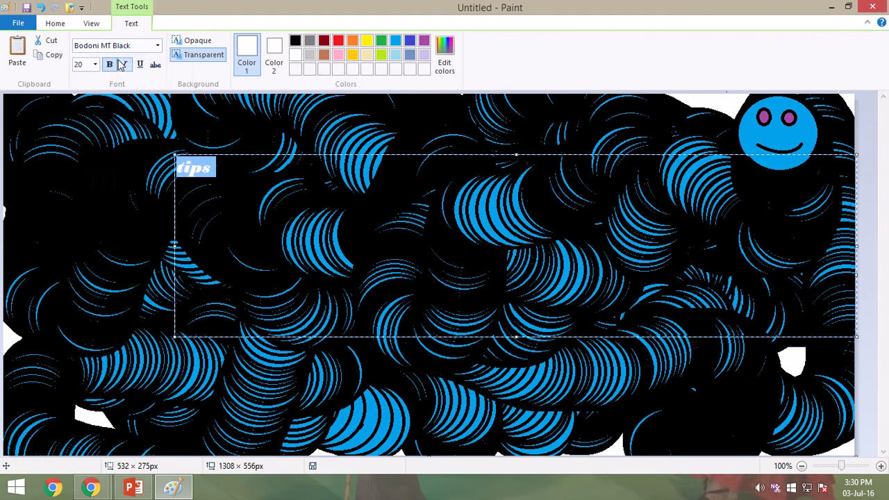
Step: Continue the text after "tips" with "its shortcut key"
click(217, 172)
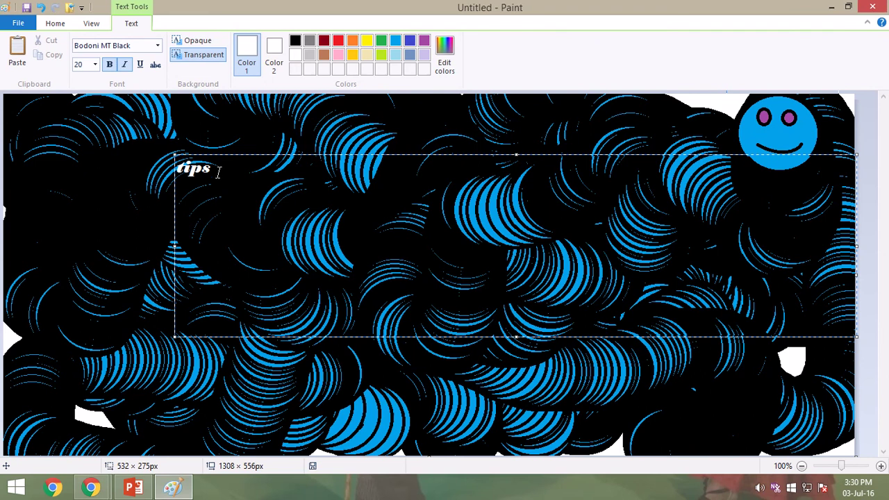
text(its short)
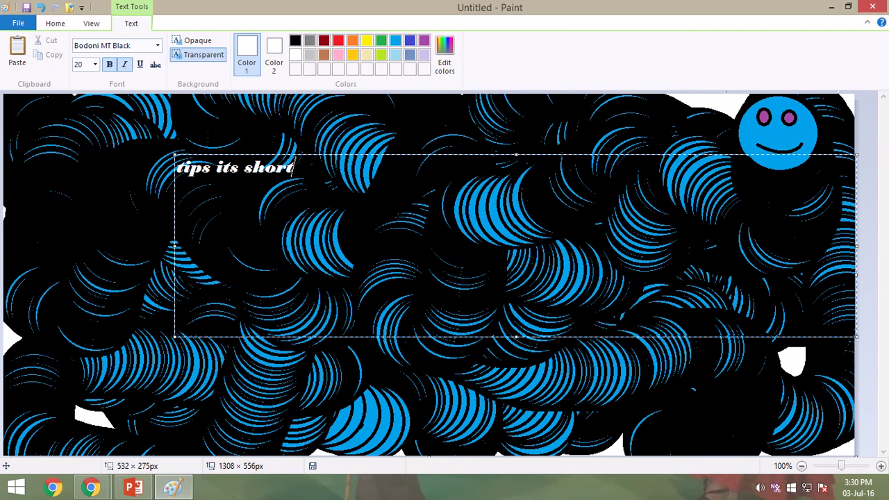
text(cut key)
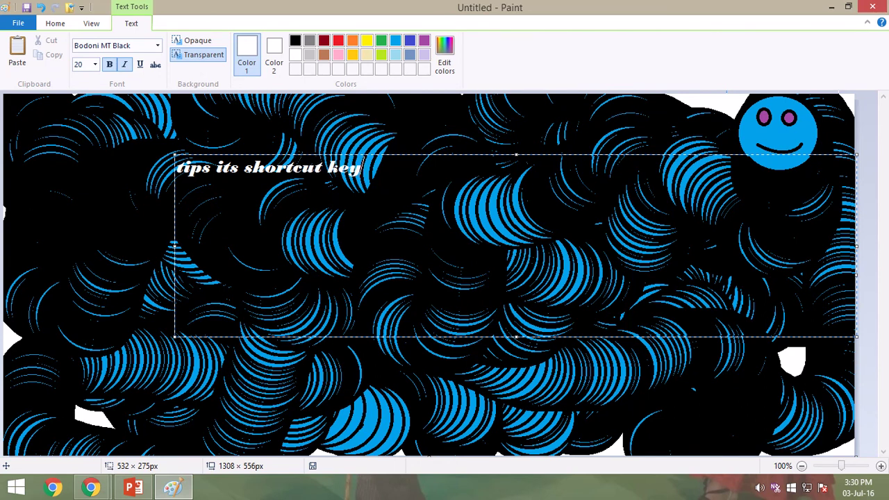
Step: Complete the first line of the tip with "is ALT + SHIFT" and start a new line
text( is)
text(AL)
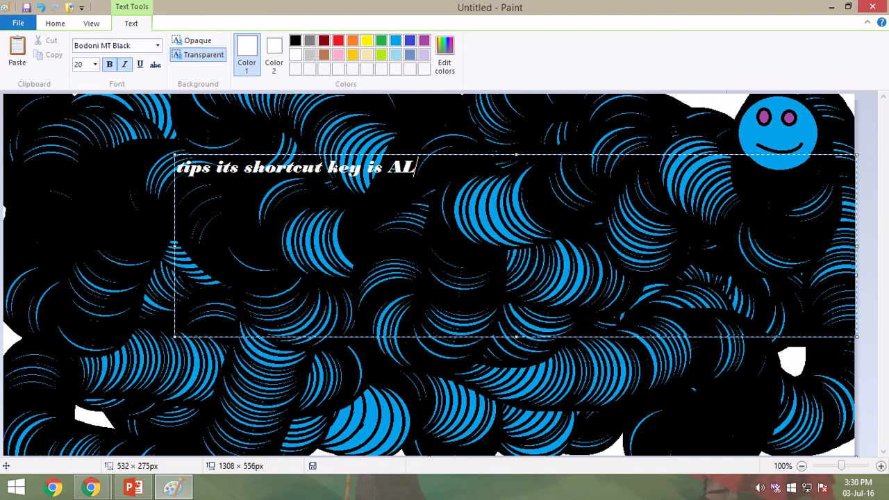
text(T + SHI)
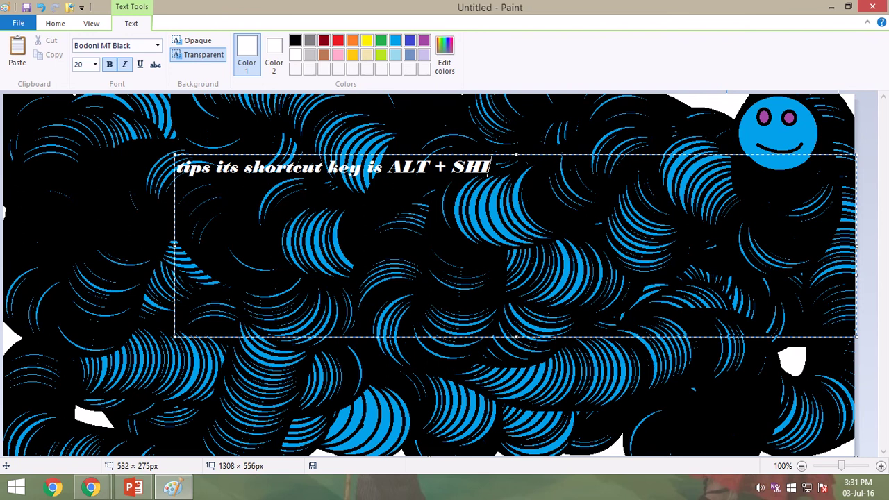
text(FT)
key(Return)
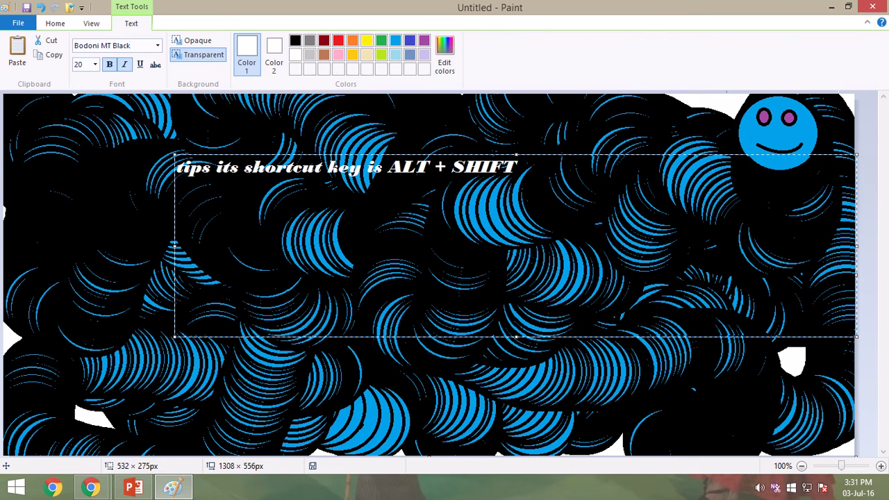
Step: Enter "first tap to hold ALT and then tap to hold SHIFT" as the second line of the tip
text(first tap)
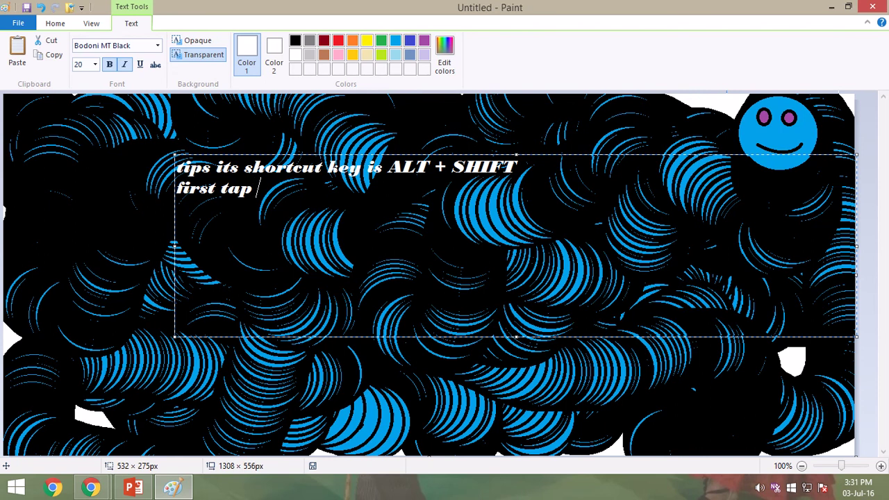
text( to hold)
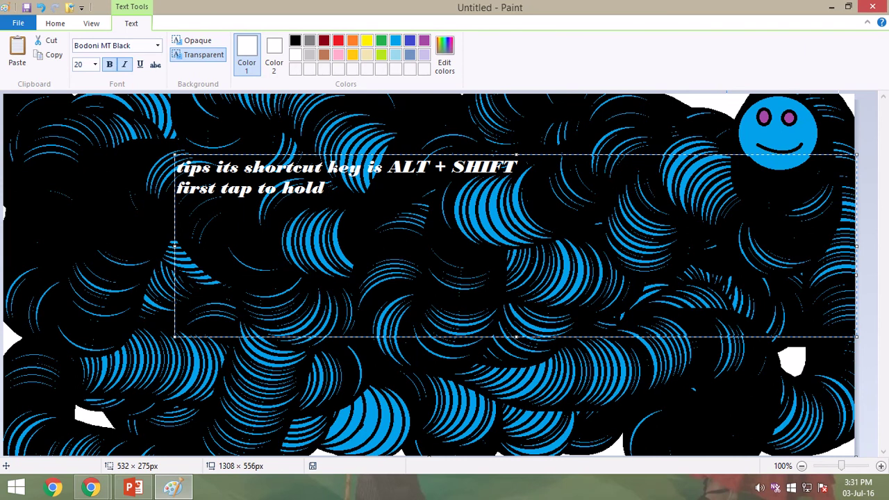
text( ALT )
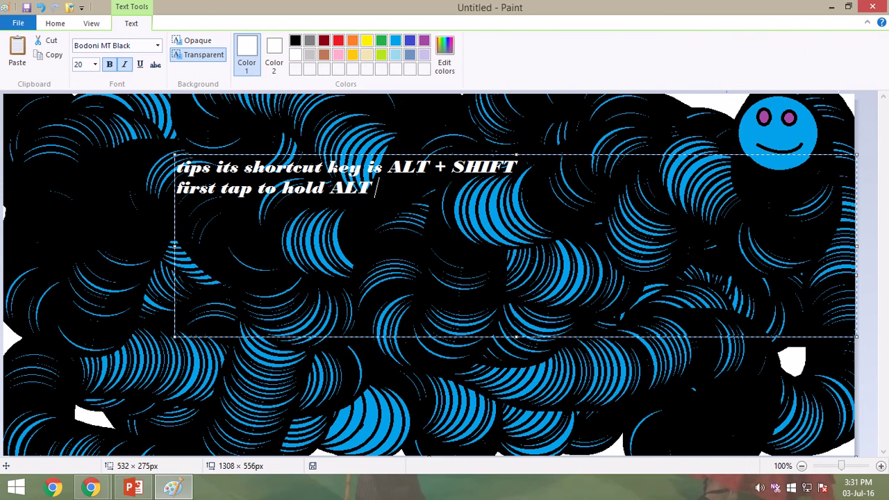
text(and then)
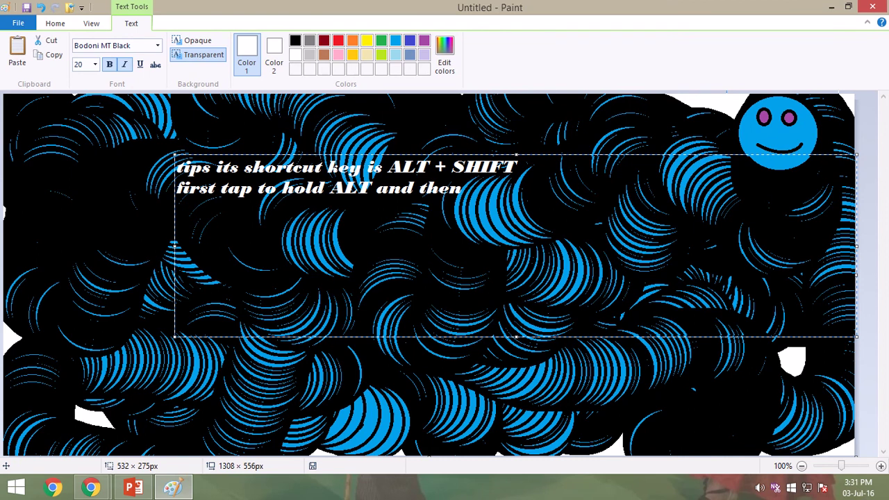
text(tap to hold)
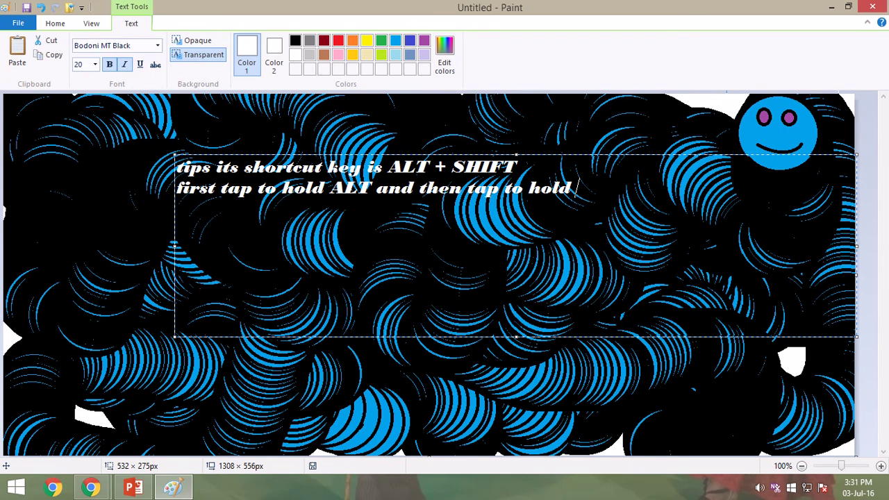
text(SHIF)
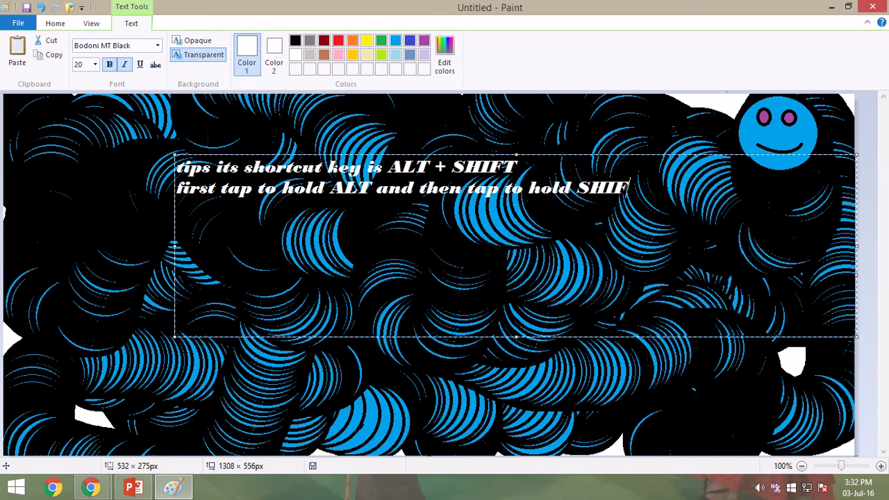
text(T)
Step: Enter "then throw the buttens" as the third line of the tip
text(the)
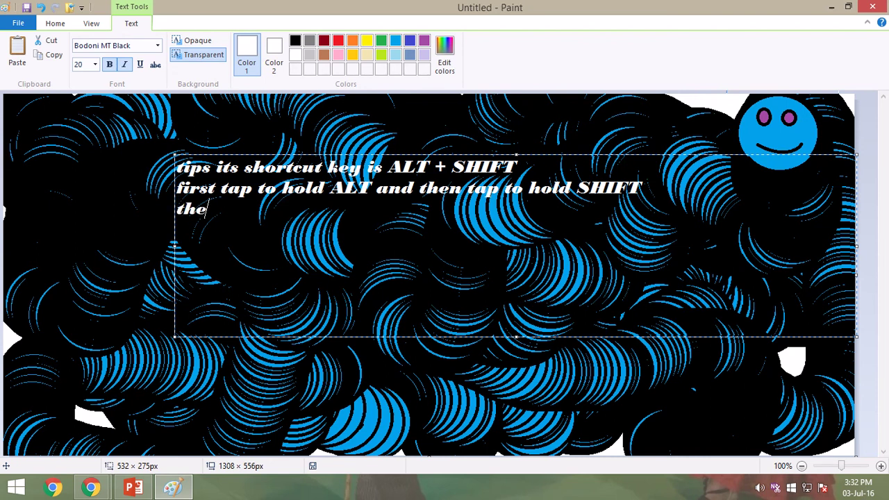
text(n throu)
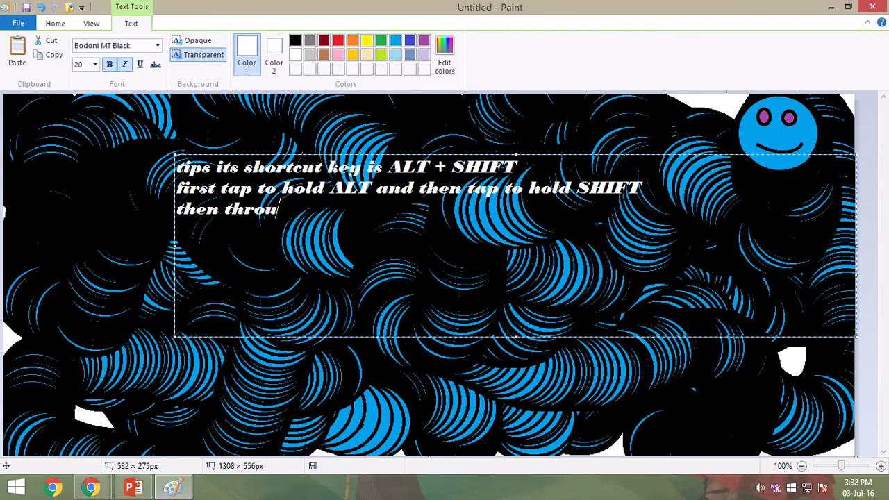
text(gh)
text(t)
key(BackSpace)
key(BackSpace)
key(BackSpace)
key(BackSpace)
key(BackSpace)
key(BackSpace)
text(row the bo)
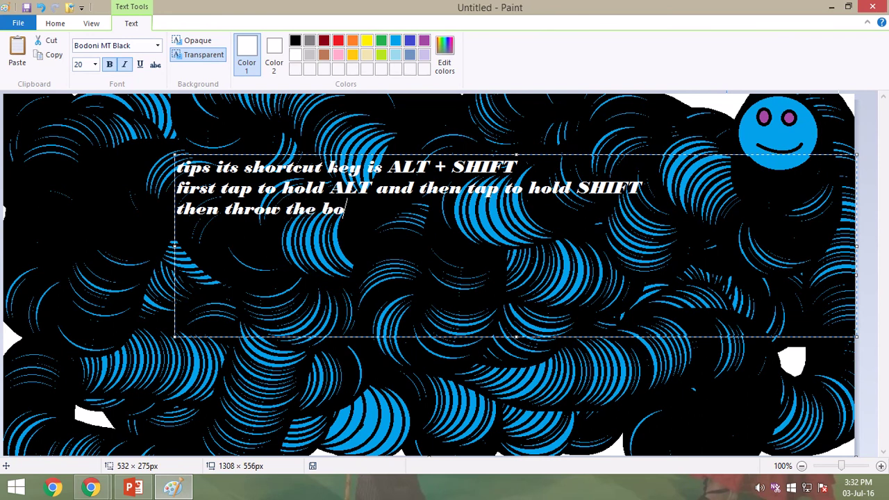
key(BackSpace)
text(uttens)
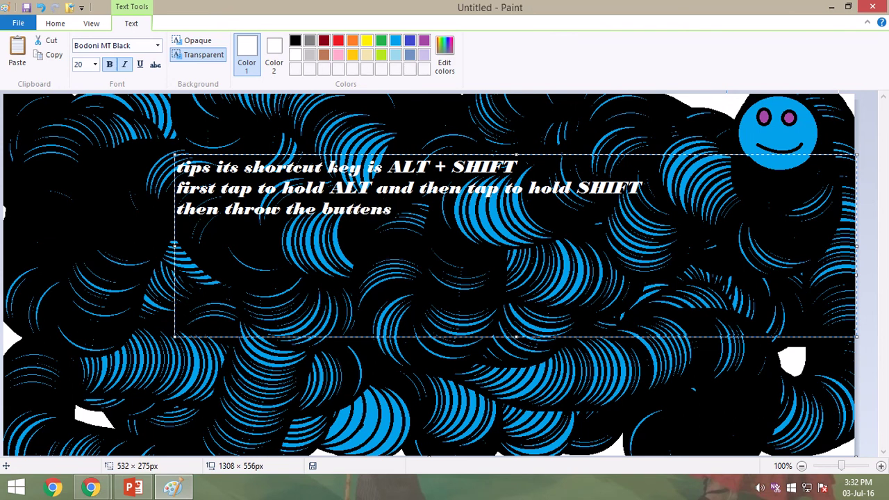
Step: Add "AND ROUND IT ANY PLACE" in capitals as the fourth line of the tip
key(Return)
text(AND)
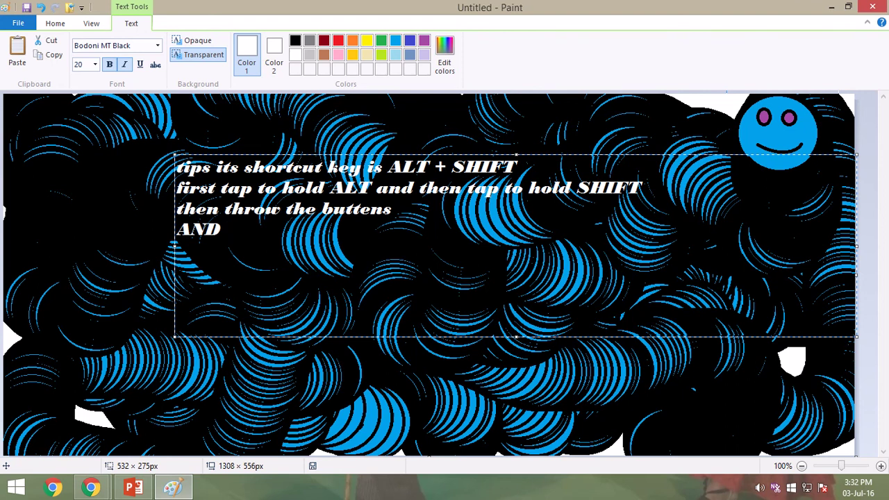
text(OUND IT)
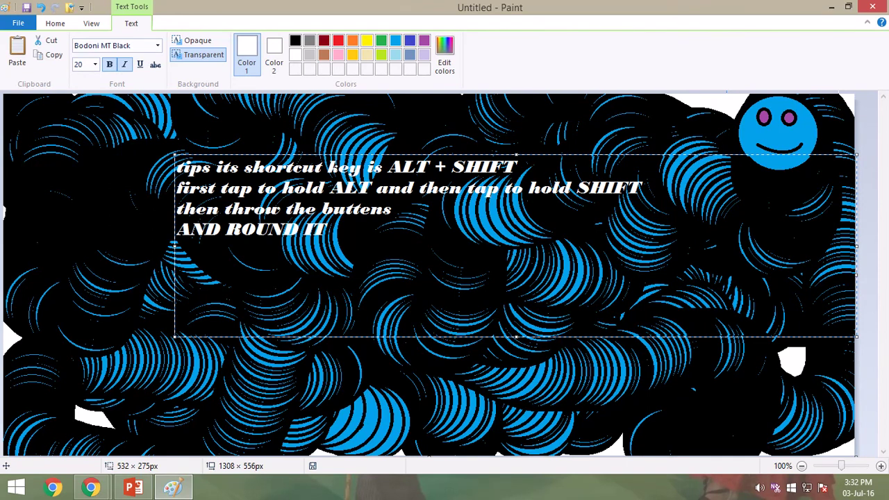
text( ANY )
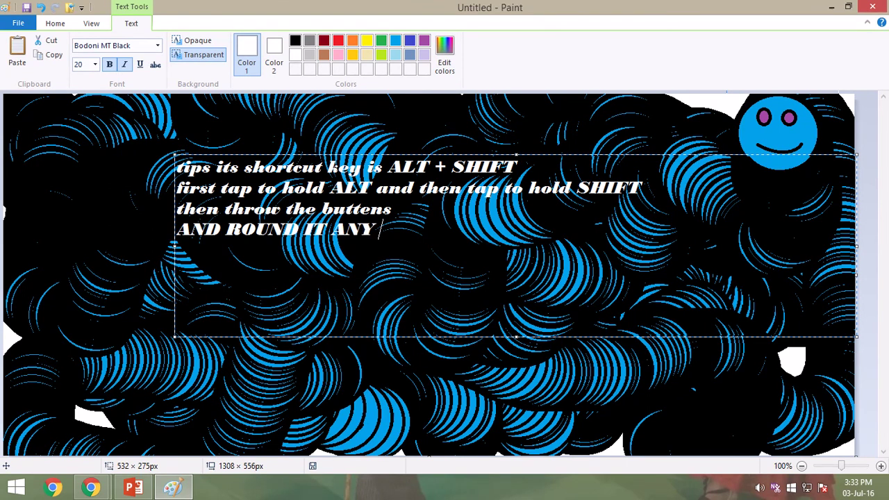
text(PLACE)
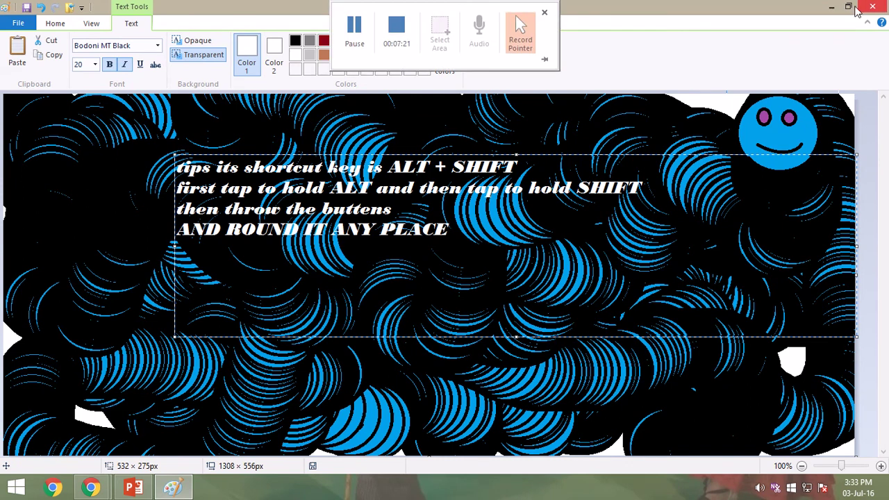
Step: Refresh the desktop and return to the drawing in Paint
click(832, 9)
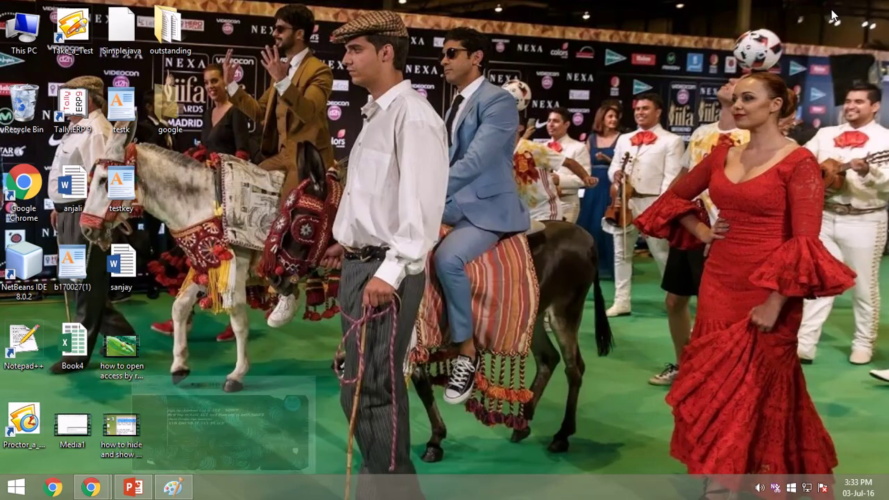
right_click(719, 180)
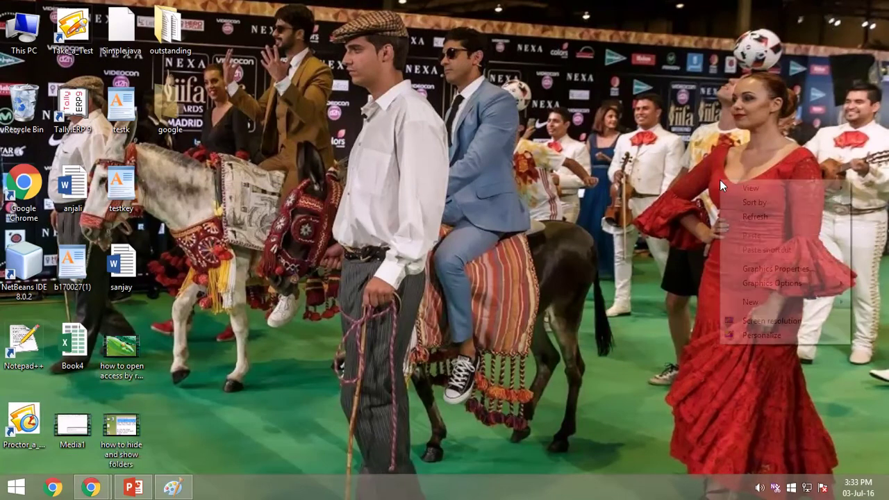
click(753, 216)
mouse_move(172, 488)
click(216, 388)
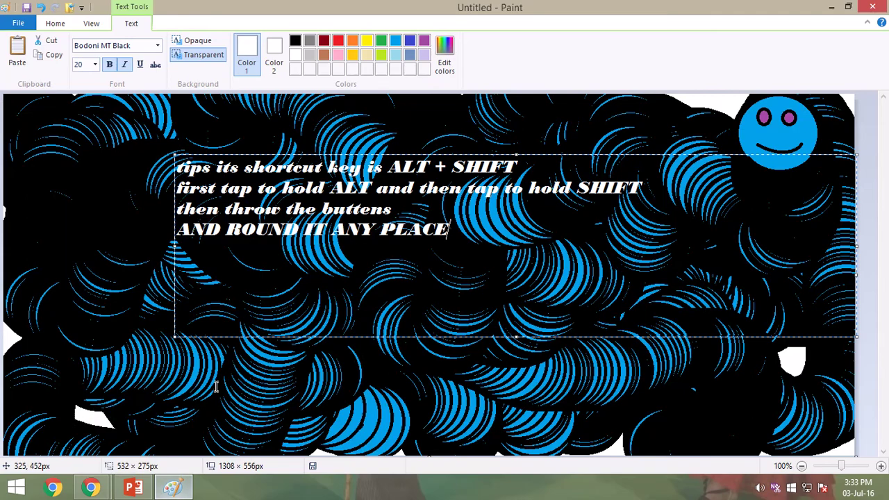
Step: Save the drawing to the Desktop as a PNG file named SNAKE
key(ctrl+s)
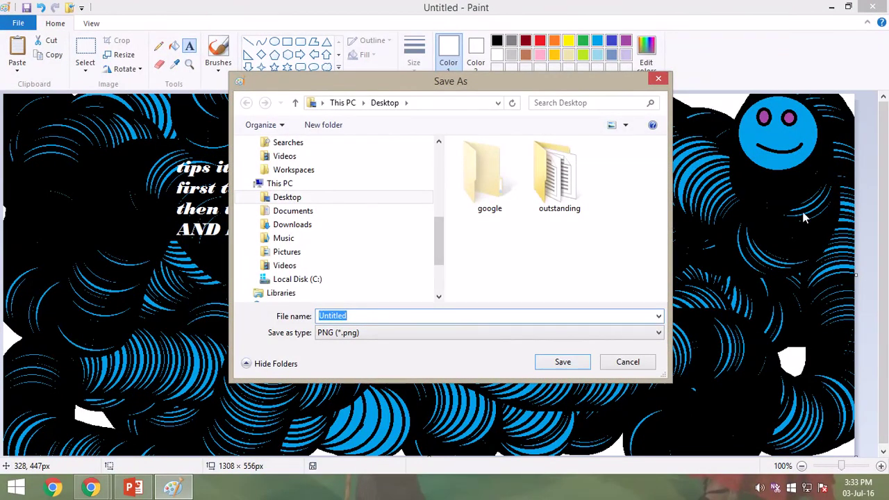
text(SNAKE)
click(403, 200)
click(558, 361)
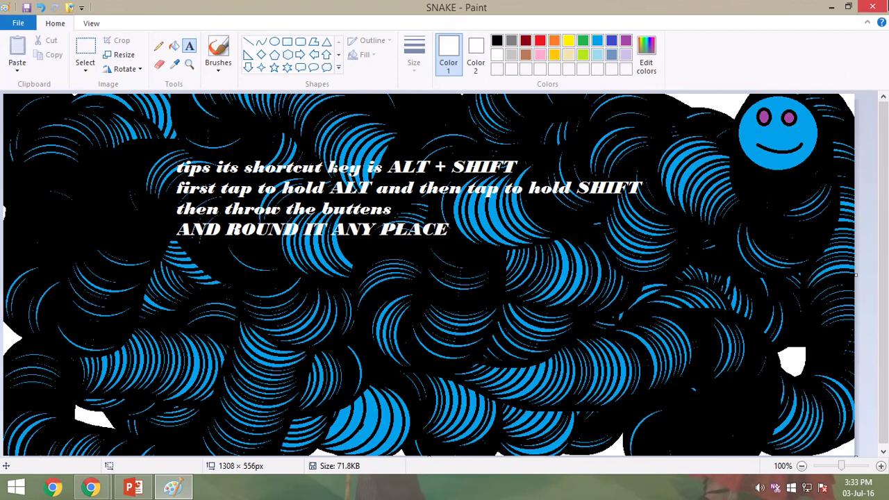
Step: Close the saved SNAKE drawing and return to the desktop
mouse_move(444, 2)
key(super+d)
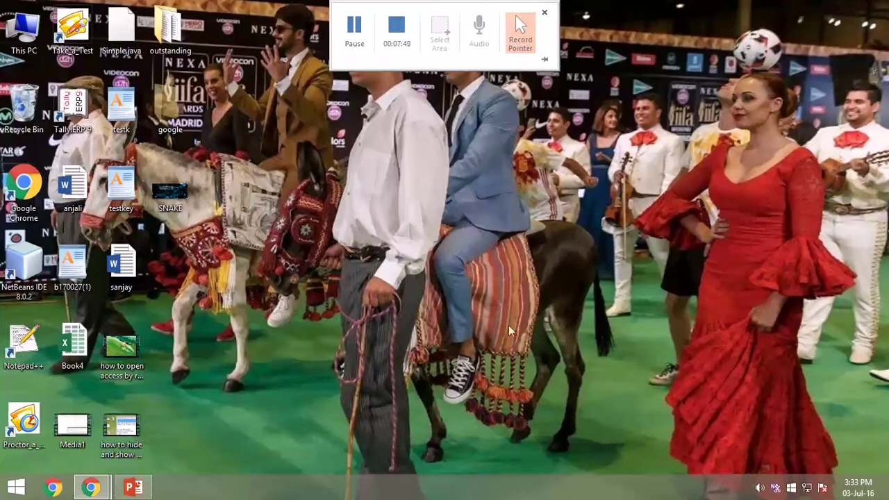
mouse_move(349, 6)
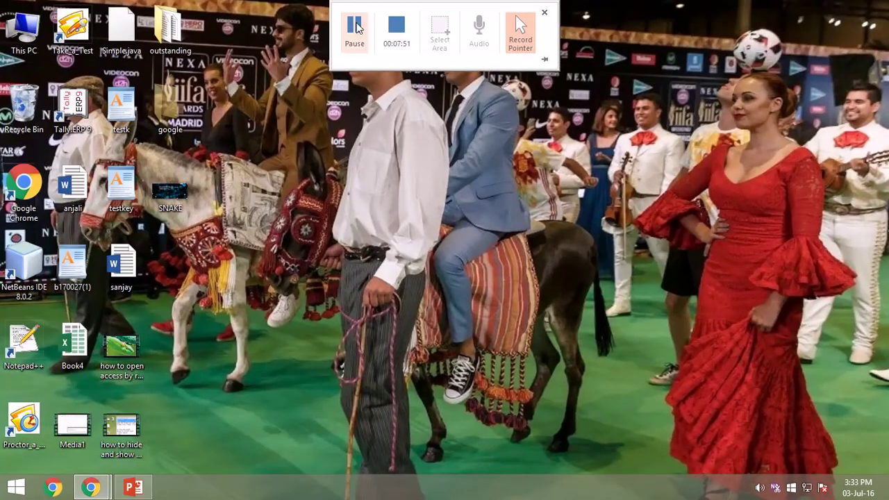